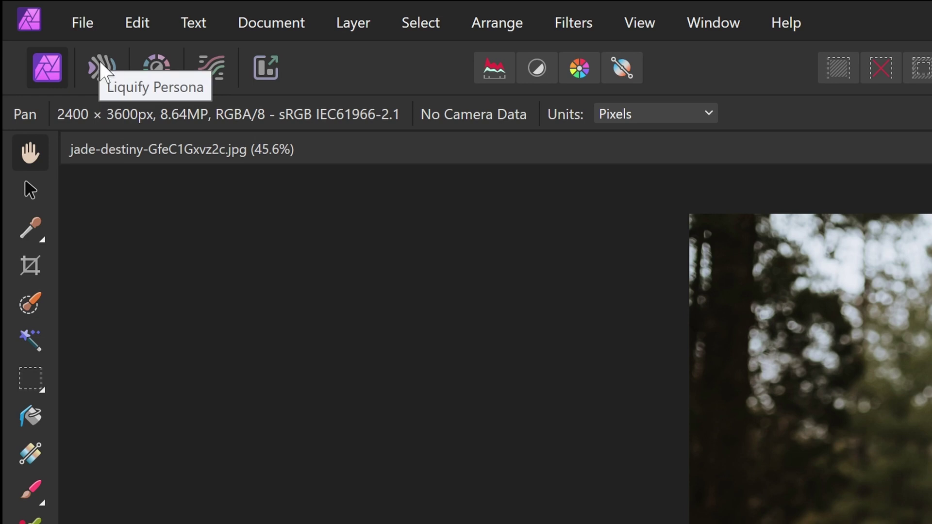
# - Switch to the Liquify Persona and freeze the photo with the Liquify Freeze Tool, leaving the woman's lower back and hip outline unmasked
pyautogui.click(101, 66)
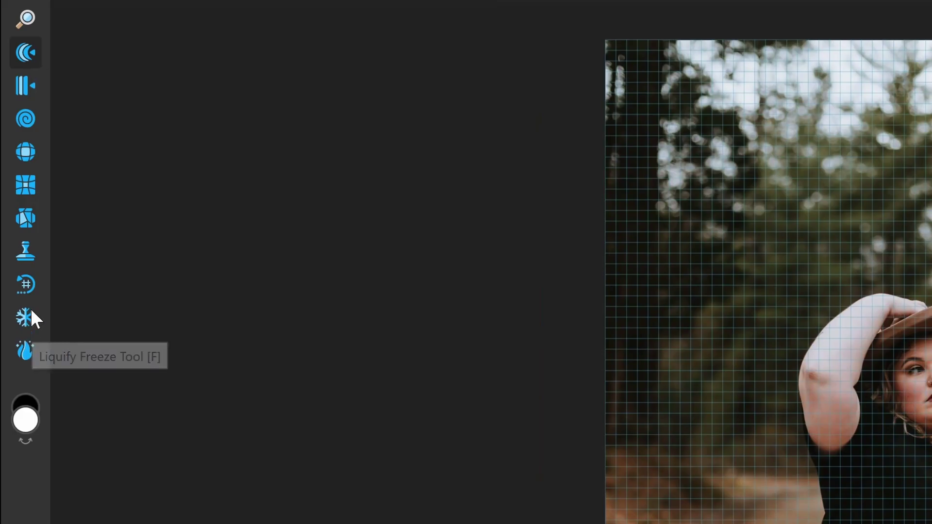
pyautogui.click(13, 211)
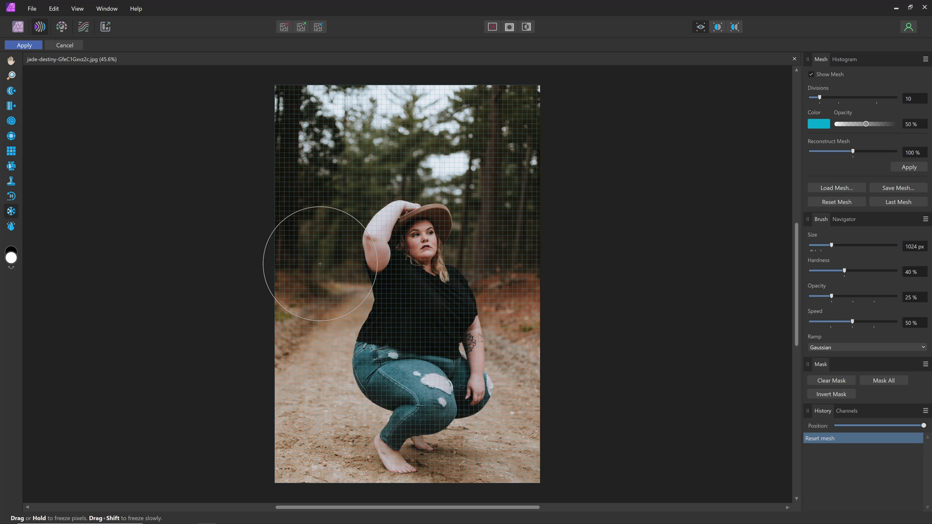
pyautogui.press('[')
pyautogui.press('[')
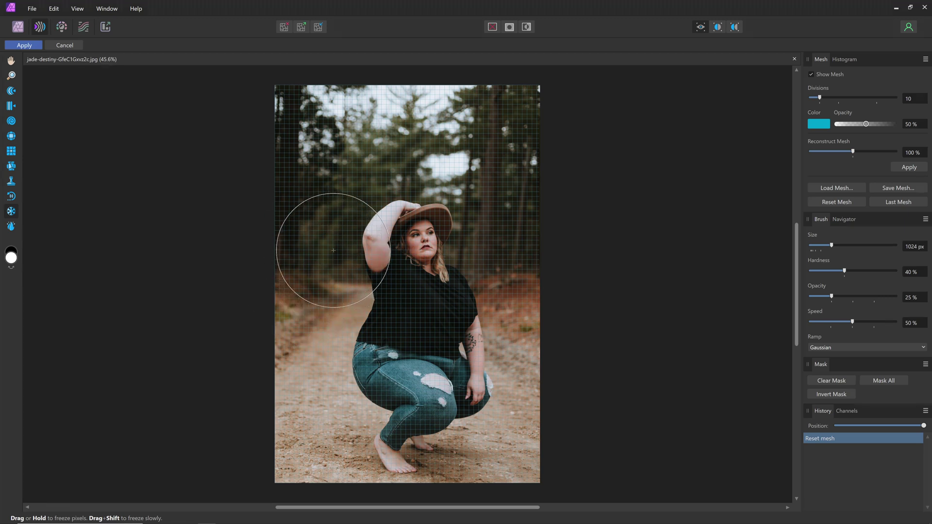
pyautogui.press('[')
pyautogui.press(']')
pyautogui.press(']')
pyautogui.press(']')
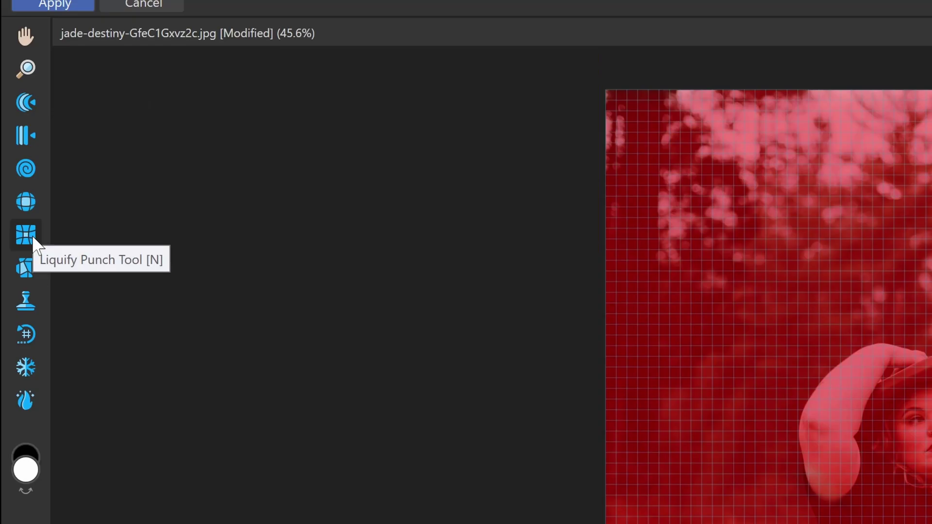
# - Pull the lower back and hip outline inward with the Liquify Punch Tool at a 1394.4 px brush size
pyautogui.click(27, 236)
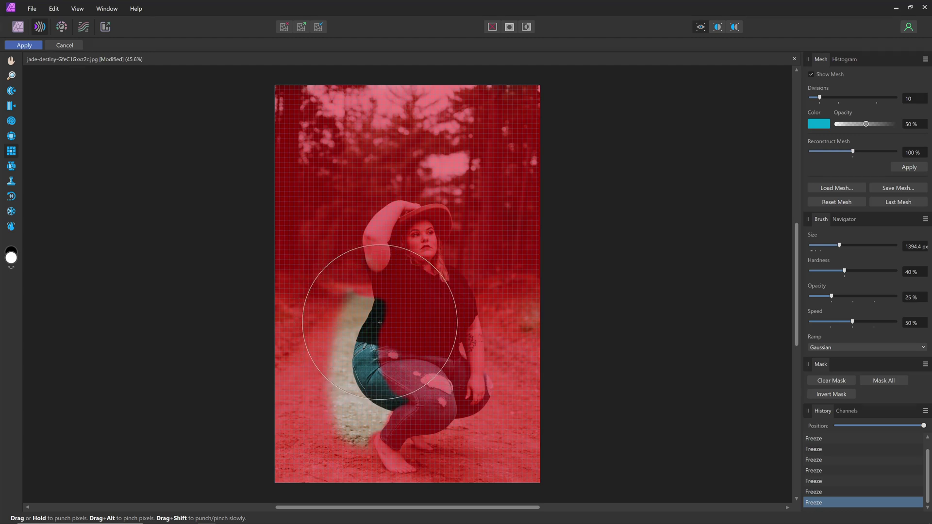
pyautogui.click(380, 322)
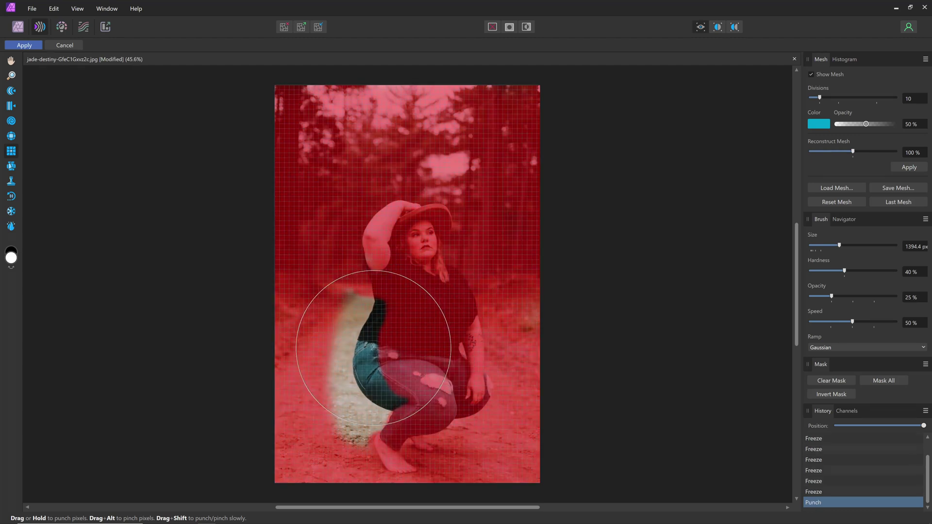
pyautogui.click(377, 360)
pyautogui.moveTo(377, 359)
pyautogui.mouseDown()
pyautogui.moveTo(408, 344)
pyautogui.moveTo(394, 360)
pyautogui.moveTo(407, 374)
pyautogui.moveTo(404, 309)
pyautogui.moveTo(384, 377)
pyautogui.moveTo(401, 367)
pyautogui.moveTo(404, 379)
pyautogui.moveTo(428, 361)
pyautogui.moveTo(416, 422)
pyautogui.moveTo(416, 398)
pyautogui.mouseUp()
pyautogui.click(408, 344)
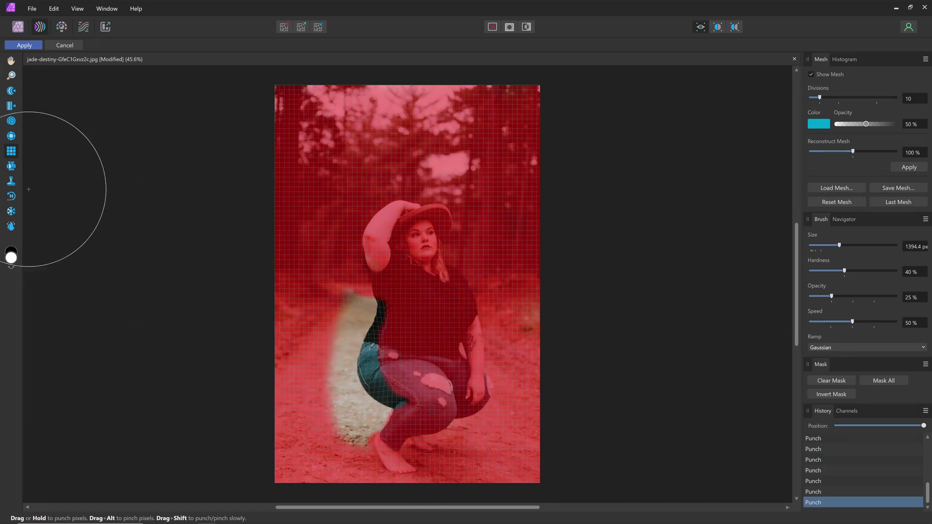
# - Touch up the mask beside the hip with the Liquify Freeze Tool and punch the hip further inward at 1340.9 px
pyautogui.click(12, 211)
pyautogui.press('[')
pyautogui.press('[')
pyautogui.press('[')
pyautogui.press('[')
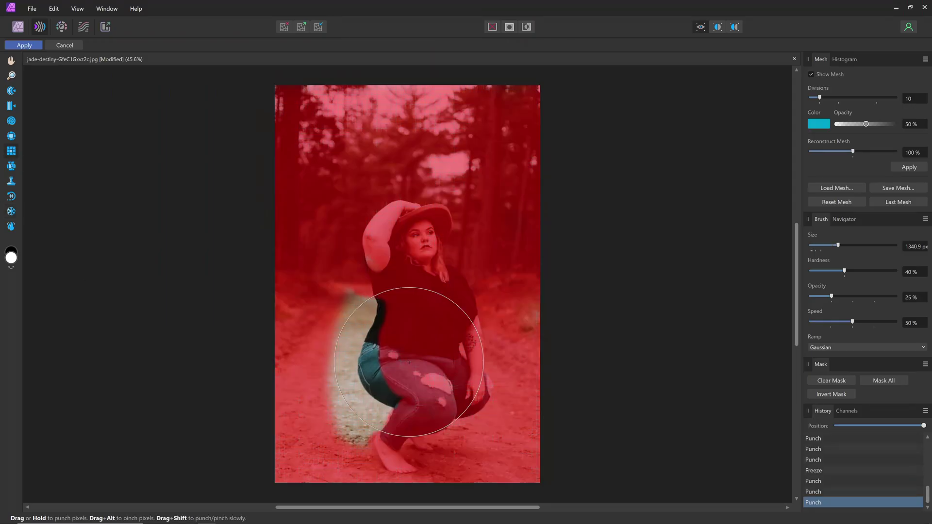
pyautogui.click(409, 362)
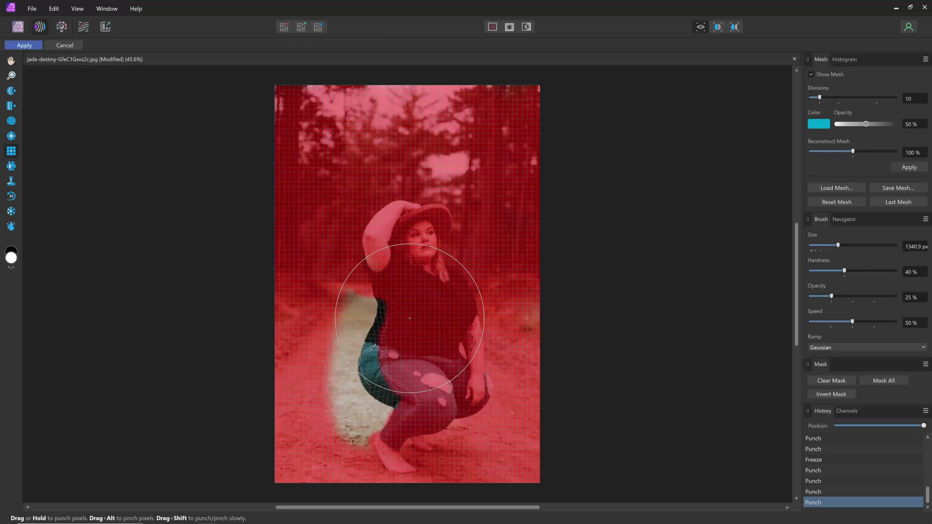
# - Freeze the unmasked back and hip strip, and thaw a strip along the raised arm's outer edge and armpit with a 148 px brush
pyautogui.click(11, 211)
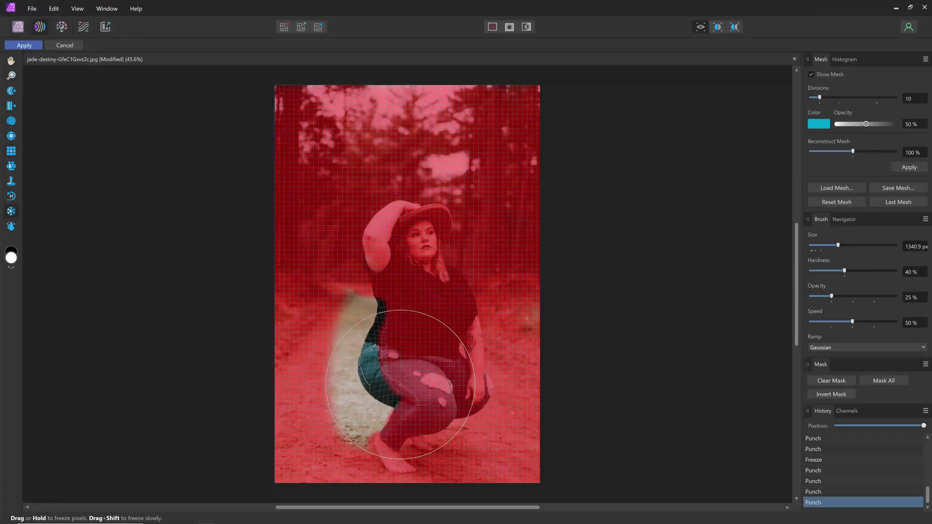
pyautogui.moveTo(375, 371); pyautogui.dragTo(357, 371)
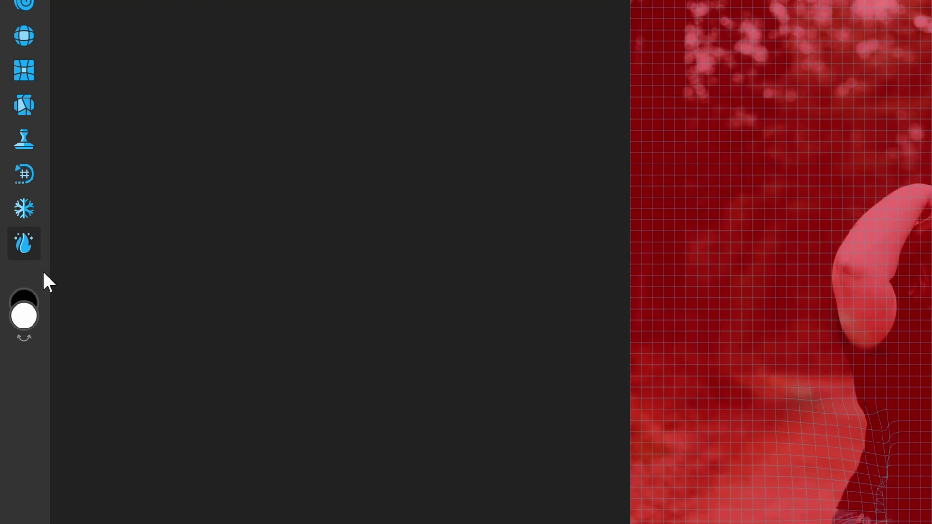
pyautogui.click(20, 245)
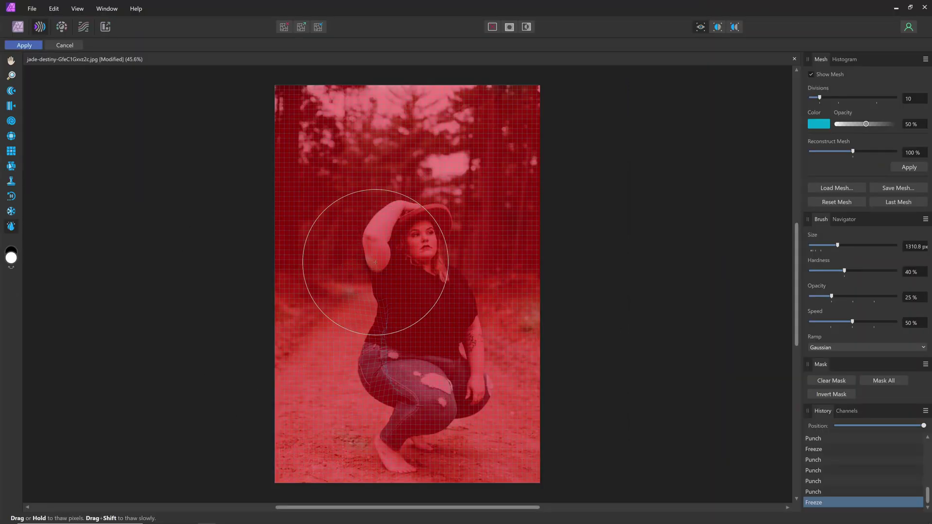
pyautogui.press(']')
pyautogui.press(']')
pyautogui.press(']')
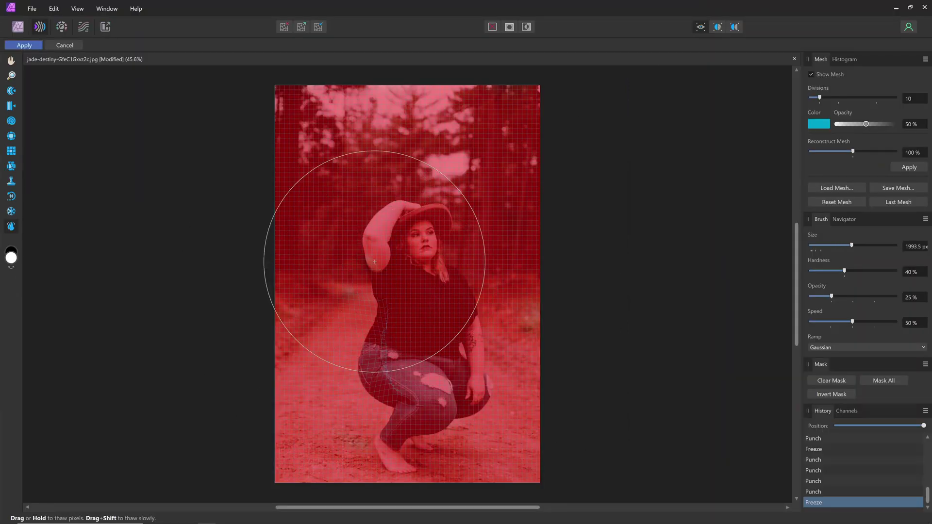
pyautogui.press('[')
pyautogui.press('[')
pyautogui.press('[')
pyautogui.press('[')
pyautogui.press('[')
pyautogui.press('[')
pyautogui.press('[')
pyautogui.press('[')
pyautogui.press('[')
pyautogui.press('[')
pyautogui.press('[')
pyautogui.press('[')
pyautogui.press('[')
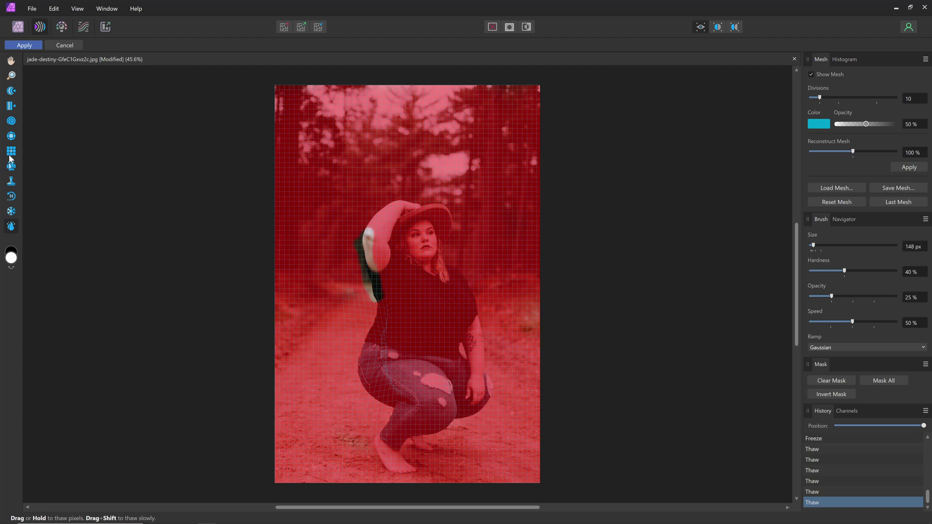
# - Slim the thawed edge of the raised arm with the Liquify Punch Tool at a 688.6 px brush size
pyautogui.click(10, 153)
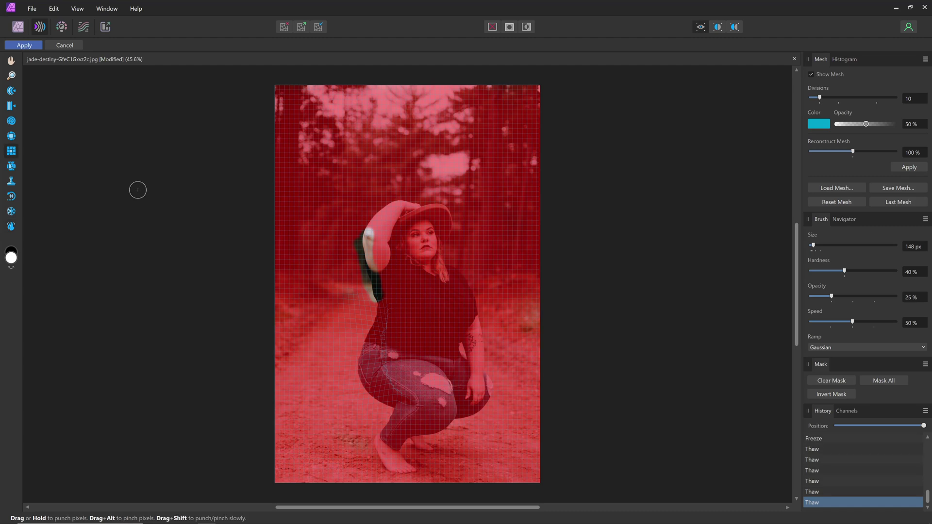
pyautogui.click(374, 243)
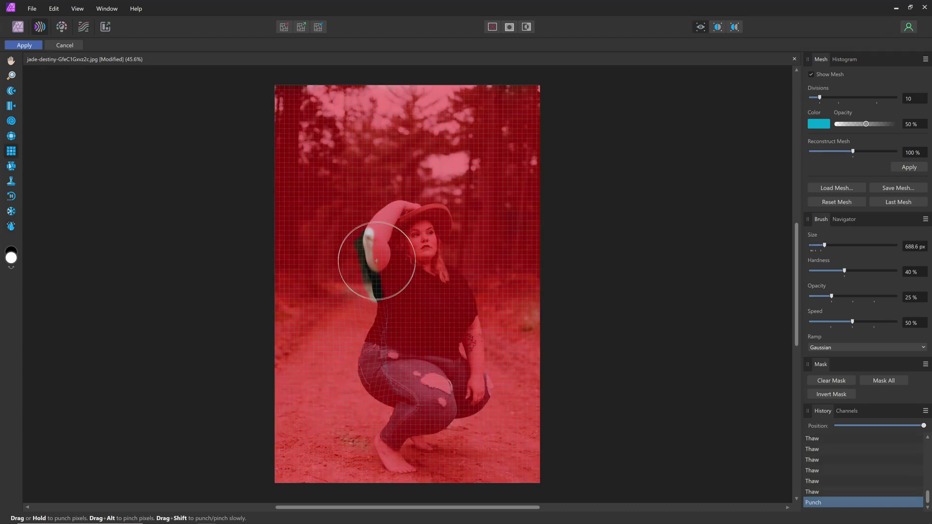
pyautogui.click(381, 277)
pyautogui.click(392, 273)
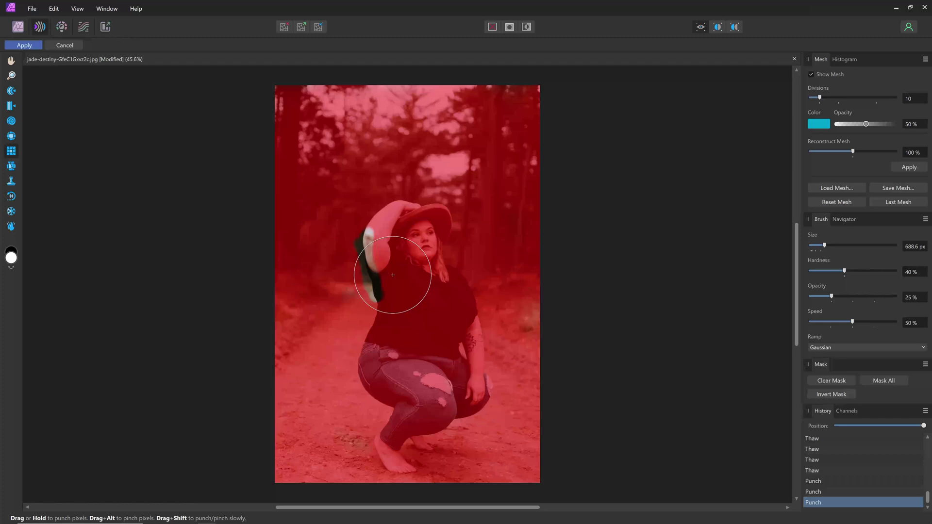
pyautogui.click(383, 256)
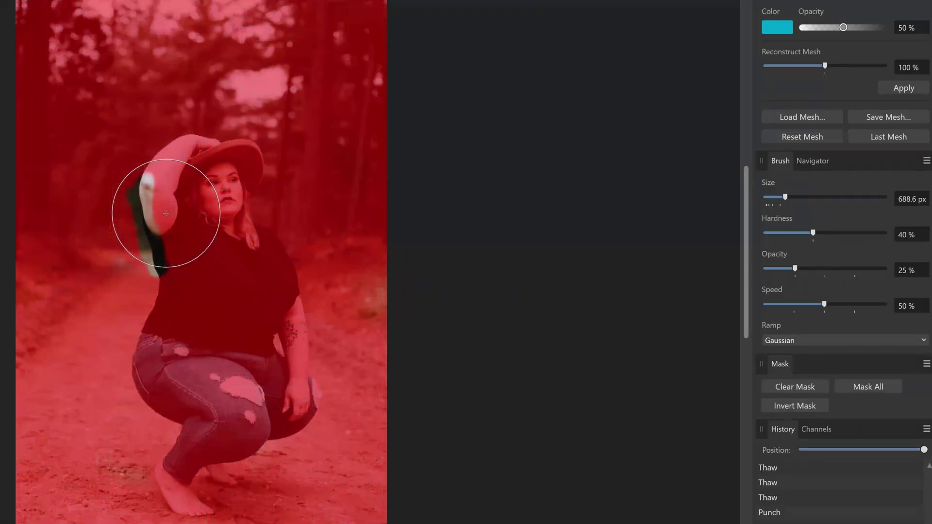
pyautogui.click(164, 211)
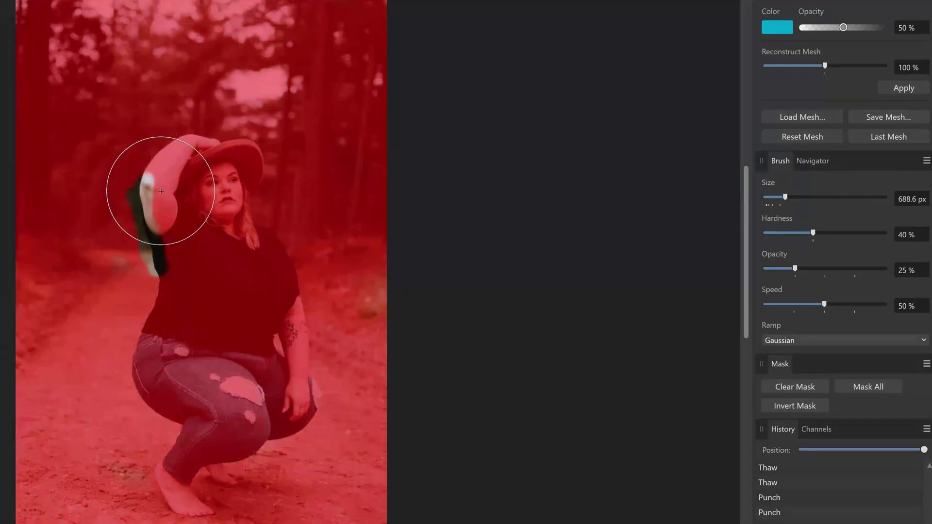
pyautogui.click(161, 209)
pyautogui.click(166, 228)
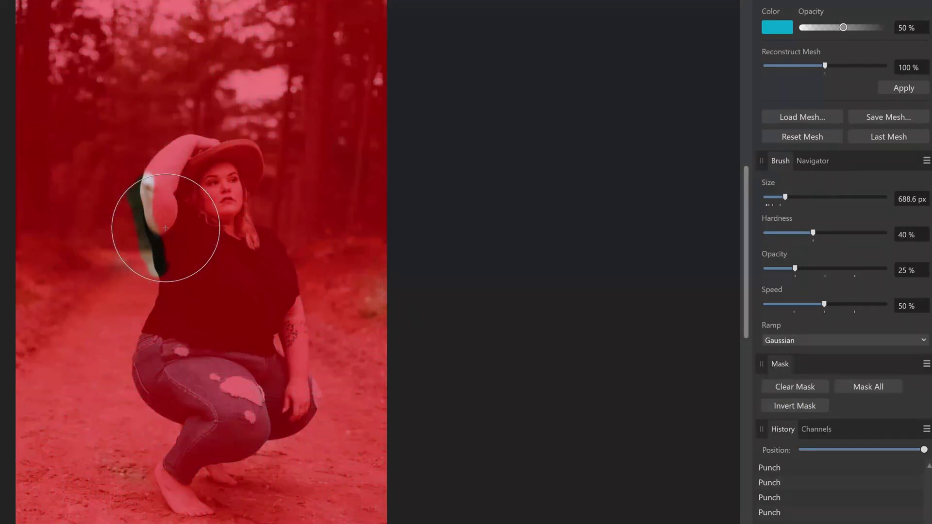
pyautogui.click(173, 250)
# - Punch the underarm and upper side of the shirt inward with a 497.5 px brush
pyautogui.press('[')
pyautogui.press('[')
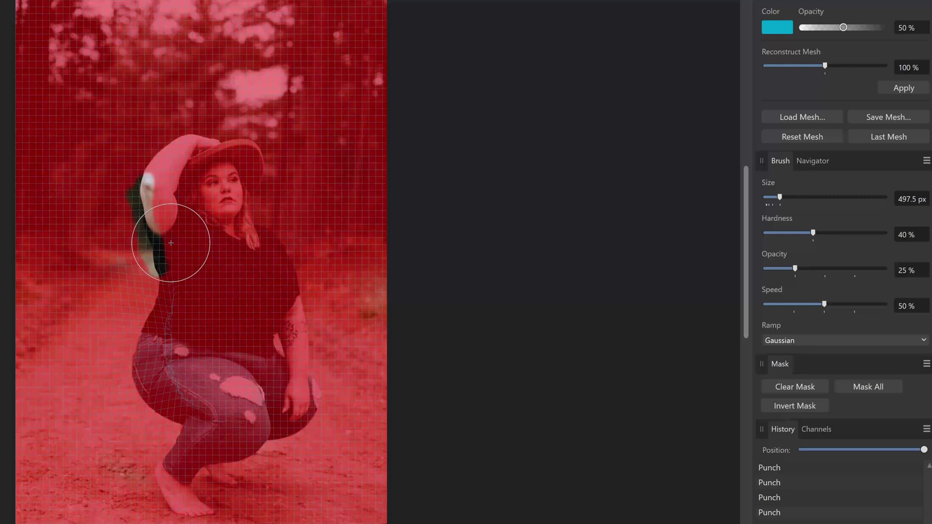
pyautogui.click(171, 243)
pyautogui.click(185, 240)
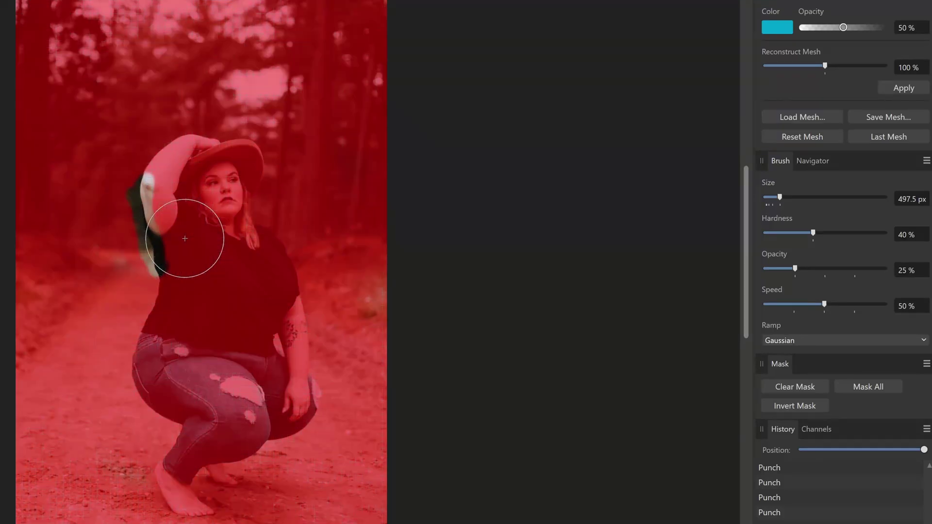
pyautogui.click(179, 250)
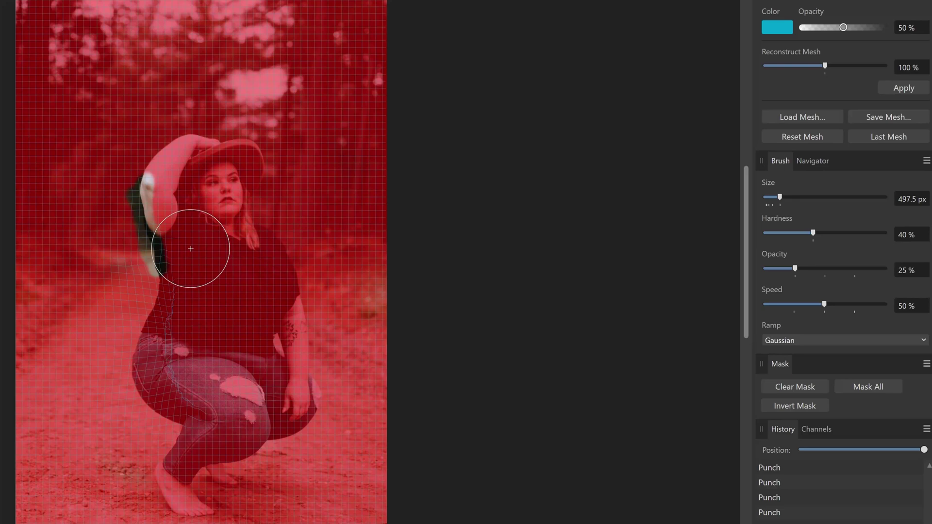
# - Raise the punch brush to 42 % opacity, 57 % speed and 658 px, and punch the raised arm and underarm further inward
pyautogui.moveTo(796, 268)
pyautogui.mouseDown()
pyautogui.moveTo(817, 277)
pyautogui.moveTo(835, 309)
pyautogui.mouseUp()
pyautogui.press(']')
pyautogui.press(']')
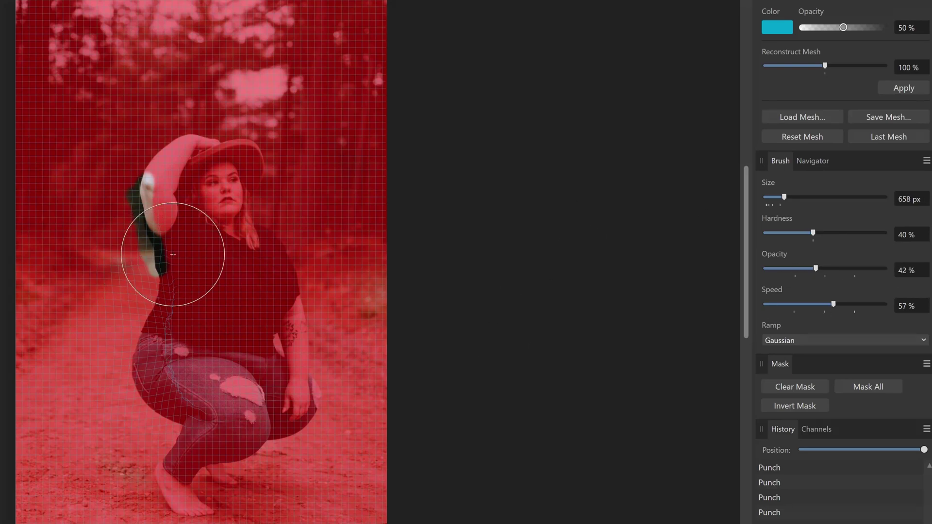
pyautogui.moveTo(175, 260); pyautogui.dragTo(173, 255)
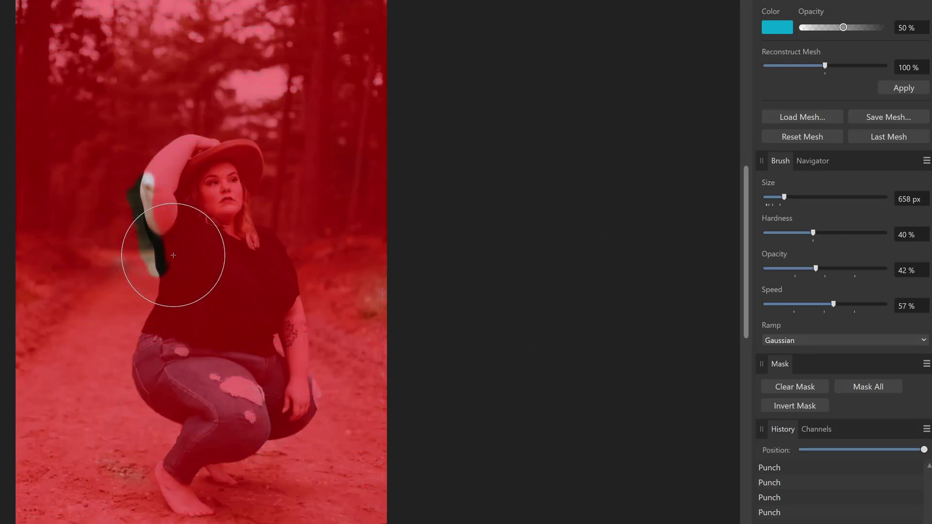
pyautogui.click(164, 227)
pyautogui.click(156, 206)
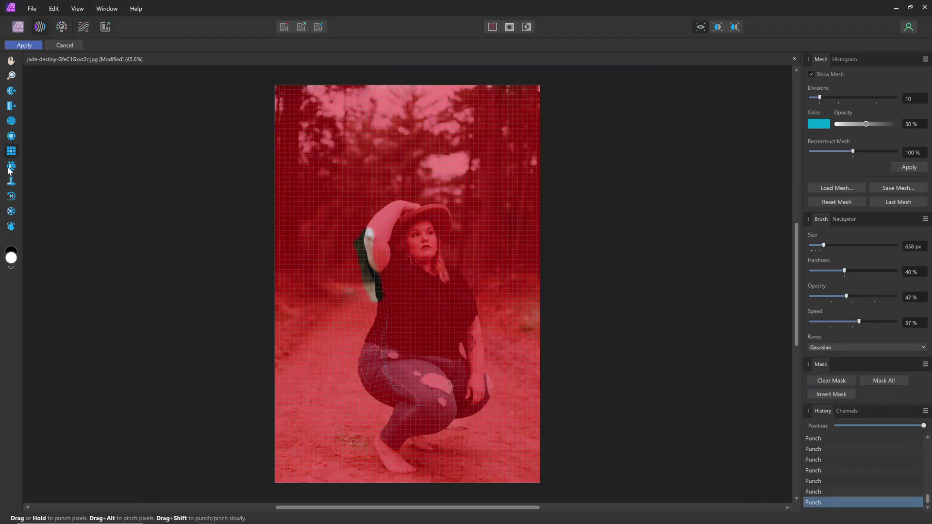
# - Freeze the thawed areas along the raised arm's elbow and upper edge with the Liquify Freeze Tool
pyautogui.click(11, 210)
pyautogui.moveTo(381, 273)
pyautogui.mouseDown()
pyautogui.moveTo(360, 276)
pyautogui.moveTo(361, 255)
pyautogui.moveTo(377, 310)
pyautogui.moveTo(365, 246)
pyautogui.mouseUp()
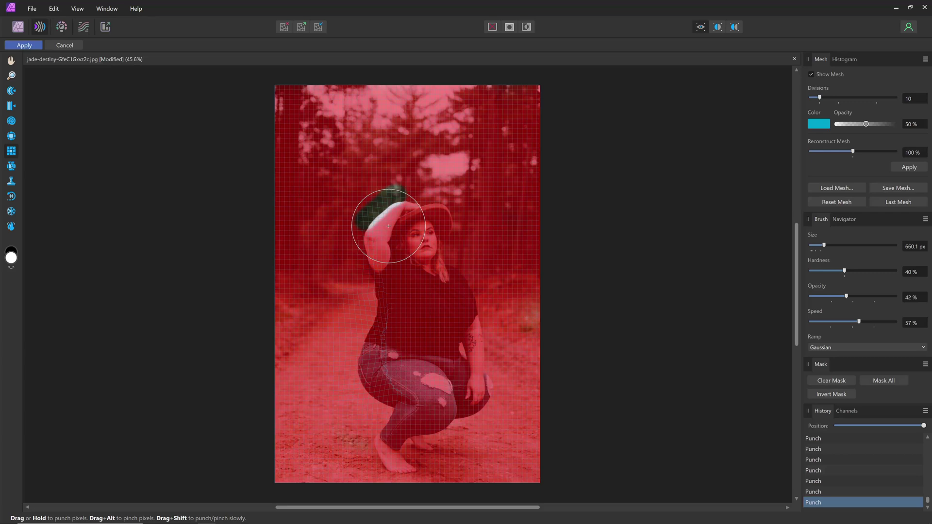
pyautogui.click(11, 211)
pyautogui.moveTo(291, 260)
pyautogui.mouseDown()
pyautogui.moveTo(340, 241)
pyautogui.moveTo(403, 177)
pyautogui.mouseUp()
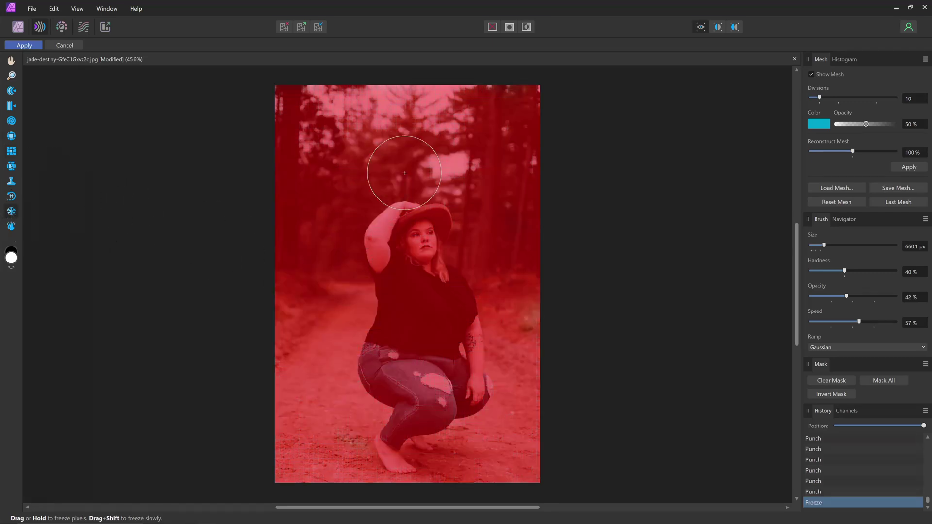
# - Thaw a strip along the lowered arm's shoulder and outer edge using the Liquify Thaw Tool with a 206.9 px brush
pyautogui.click(11, 227)
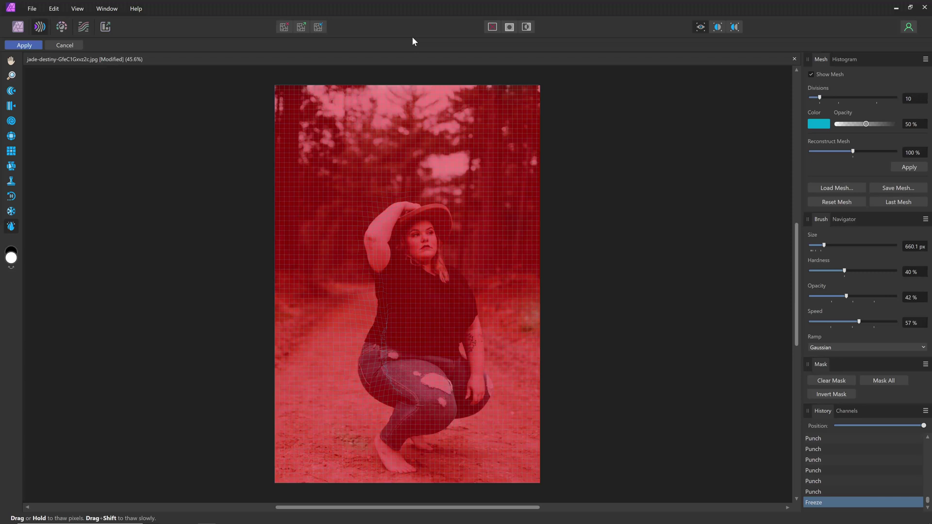
pyautogui.press('[')
pyautogui.moveTo(484, 333); pyautogui.dragTo(480, 316)
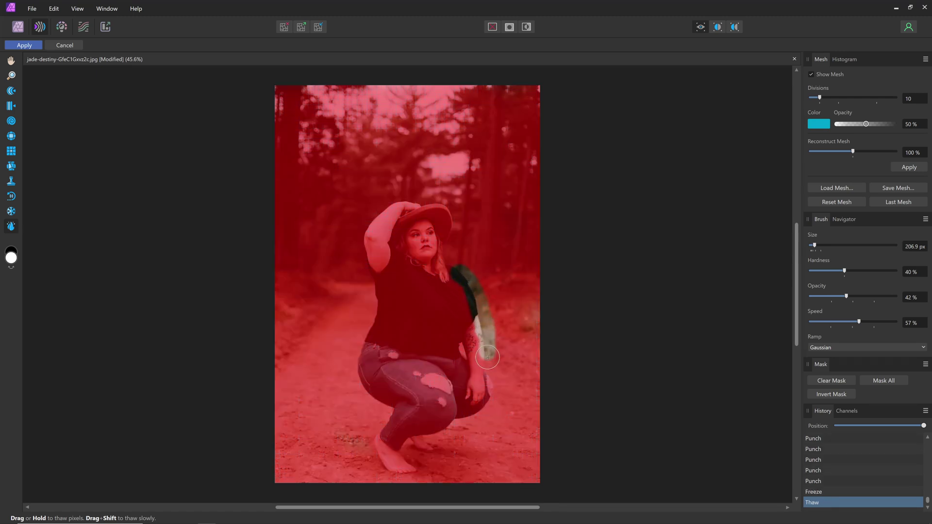
pyautogui.moveTo(487, 359); pyautogui.dragTo(498, 368)
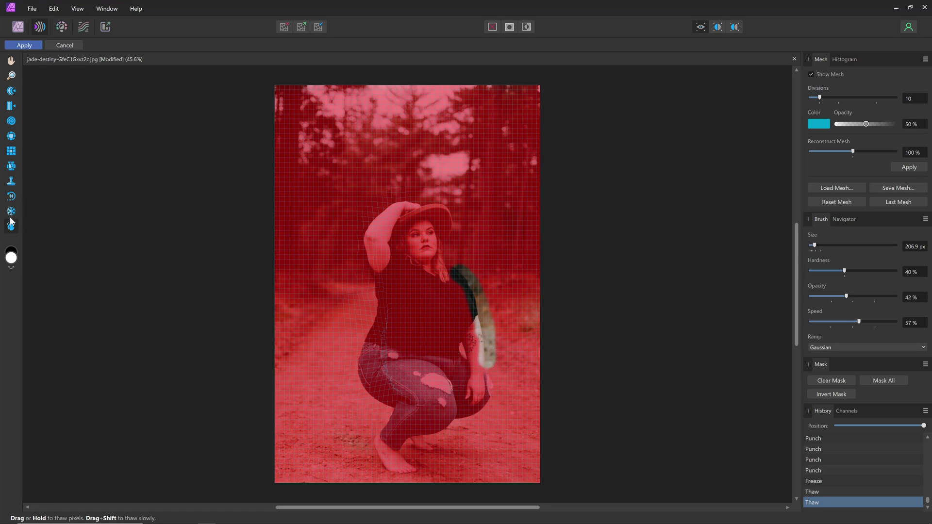
# - Pull the lowered arm's shoulder inward with the Liquify Punch Tool at a 727.7 px brush size
pyautogui.click(11, 153)
pyautogui.click(448, 287)
pyautogui.moveTo(448, 285)
pyautogui.mouseDown()
pyautogui.moveTo(440, 285)
pyautogui.moveTo(455, 358)
pyautogui.moveTo(455, 297)
pyautogui.moveTo(435, 285)
pyautogui.moveTo(447, 277)
pyautogui.mouseUp()
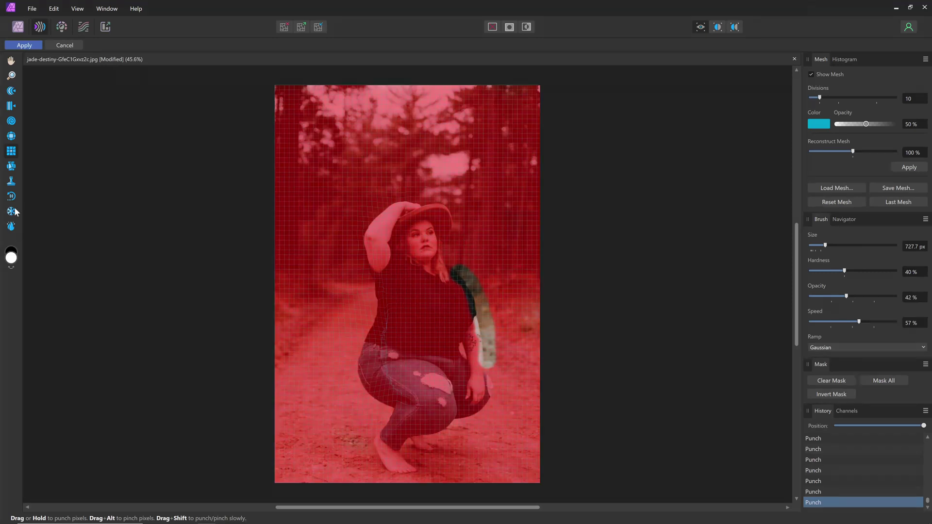
# - Extend the thawed strip at the top of the shoulder beside the hair with an 88 px thaw brush
pyautogui.click(11, 226)
pyautogui.press('[')
pyautogui.press('[')
pyautogui.press('[')
pyautogui.press('[')
pyautogui.press('[')
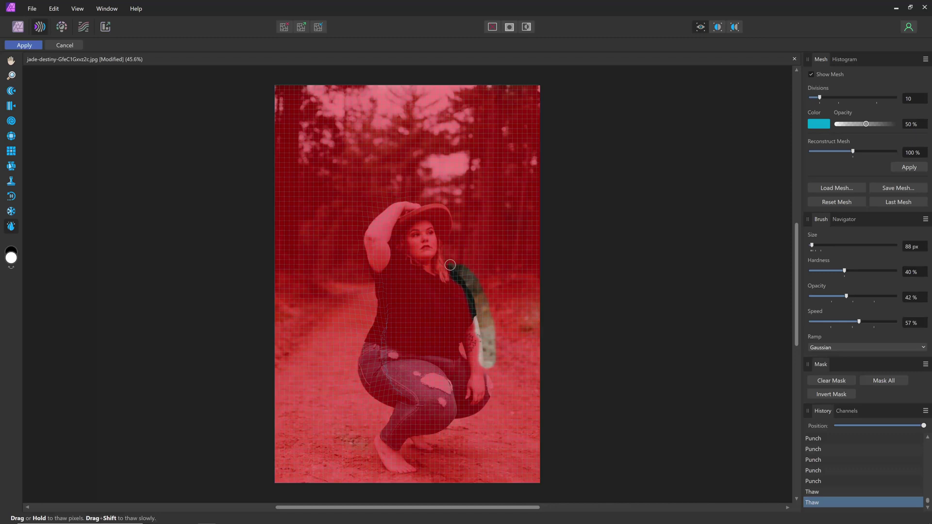
pyautogui.moveTo(450, 265); pyautogui.dragTo(449, 263)
# - Pull the lowered arm's shoulder further inward with the Liquify Punch Tool at an 823.3 px brush size
pyautogui.click(11, 151)
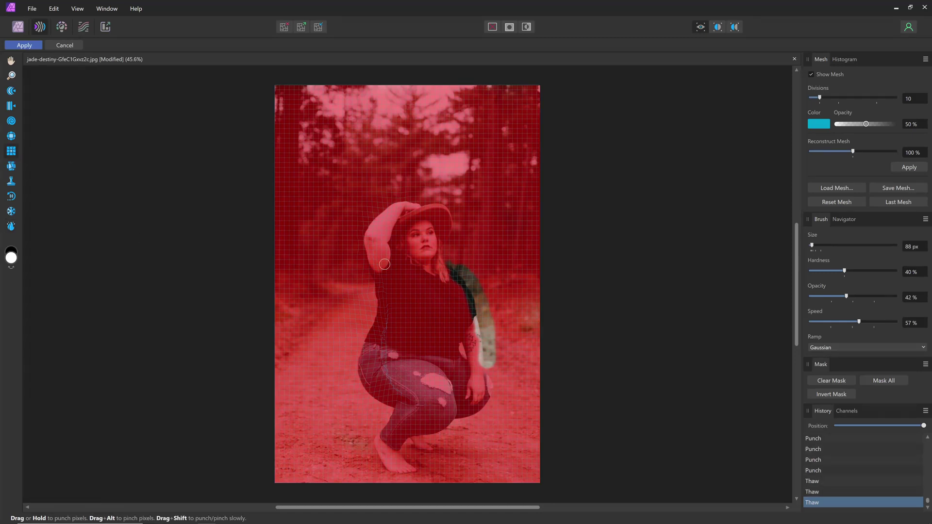
pyautogui.press(']')
pyautogui.press(']')
pyautogui.press(']')
pyautogui.press(']')
pyautogui.press(']')
pyautogui.press(']')
pyautogui.press(']')
pyautogui.press(']')
pyautogui.press(']')
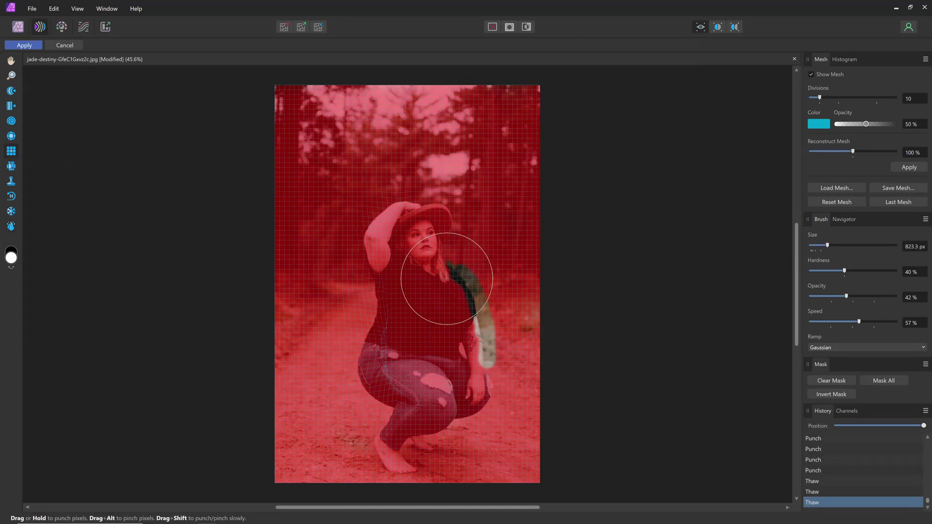
pyautogui.click(445, 280)
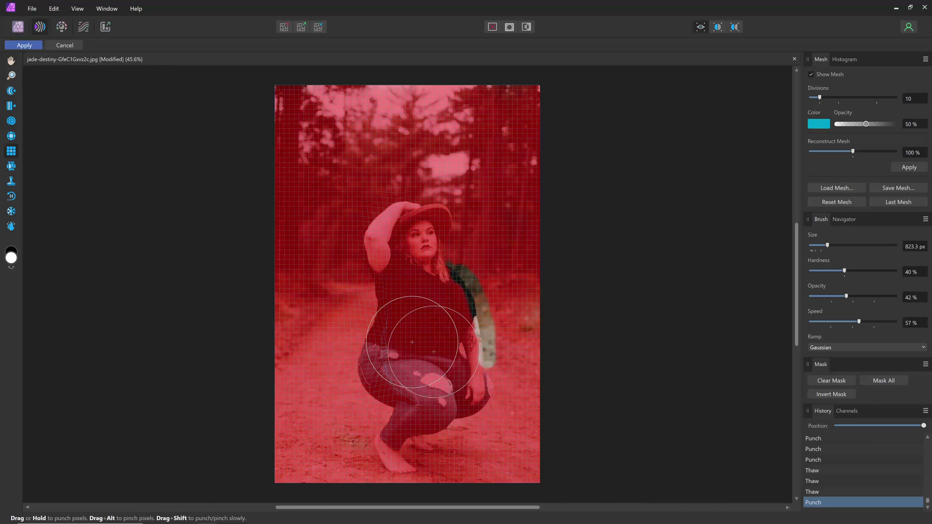
# - Freeze the thawed strip along the lowered arm's shoulder and outer edge using the Liquify Freeze Tool with the 823.3 px brush
pyautogui.click(11, 211)
pyautogui.moveTo(444, 333); pyautogui.dragTo(493, 344)
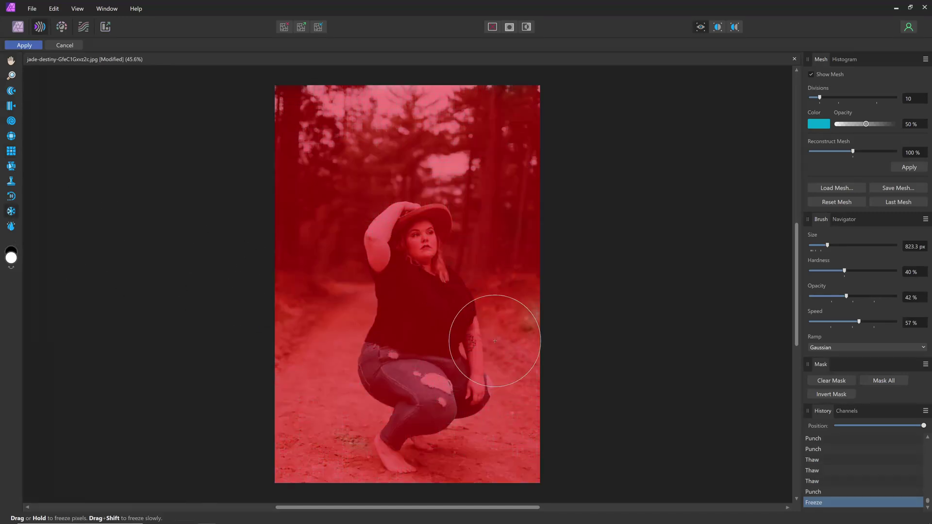
pyautogui.click(11, 226)
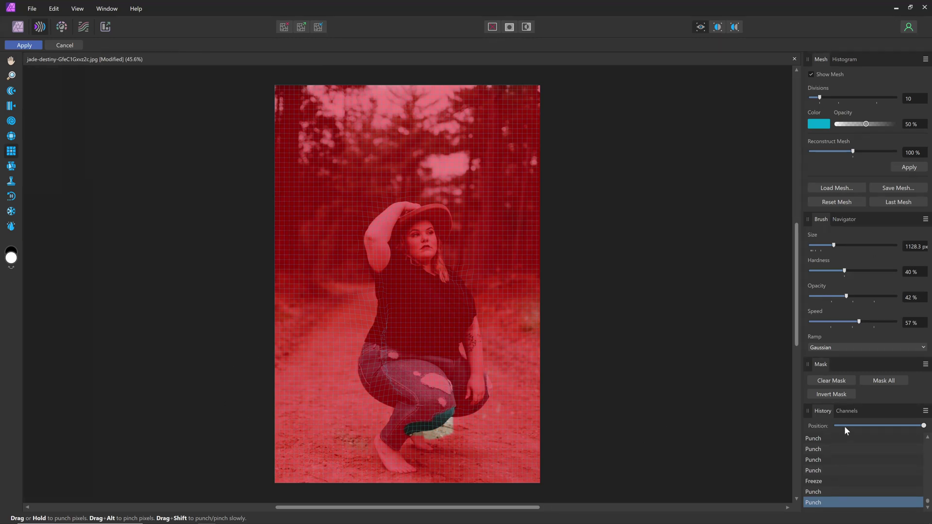
# - Look back through the earlier entries in the Liquify edit history
pyautogui.scroll(2, 829, 494)
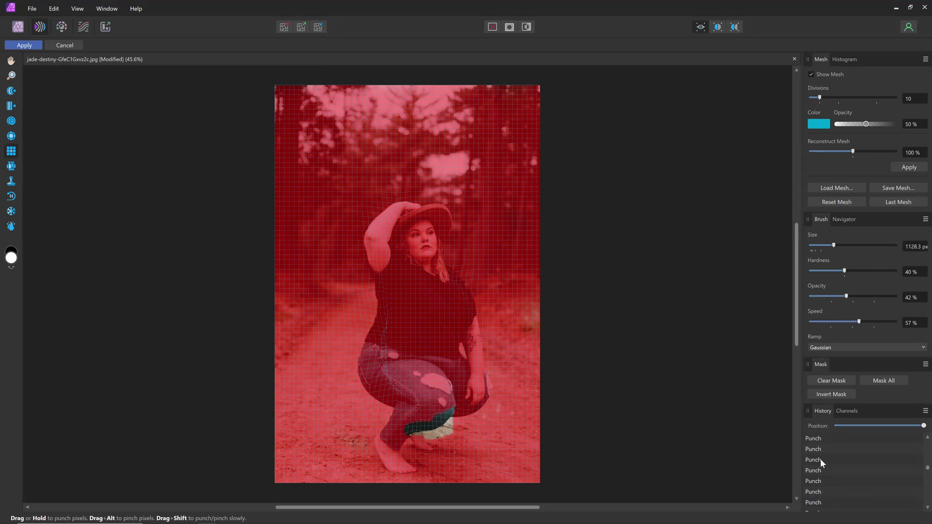
pyautogui.scroll(3, 821, 459)
pyautogui.moveTo(929, 459); pyautogui.dragTo(927, 440)
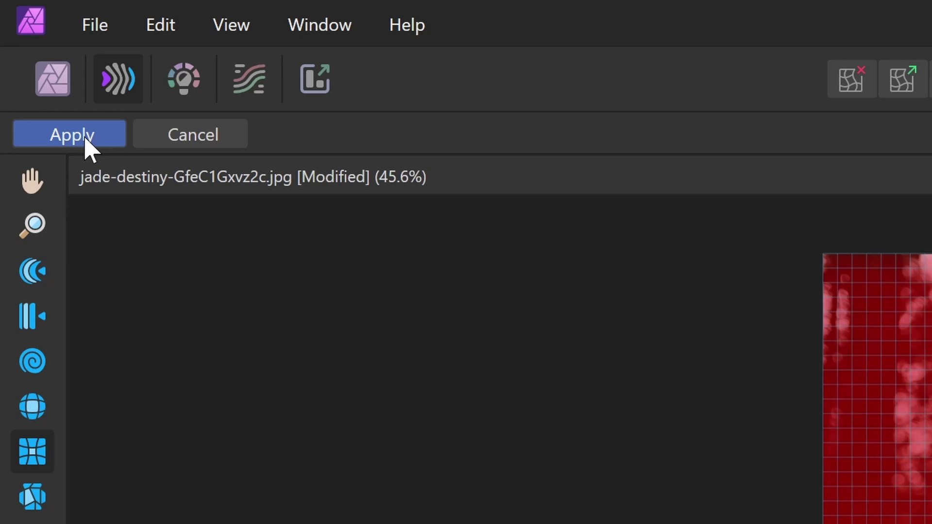
# - Apply the Liquify changes to the photo and compare it before and after using the history position
pyautogui.click(84, 138)
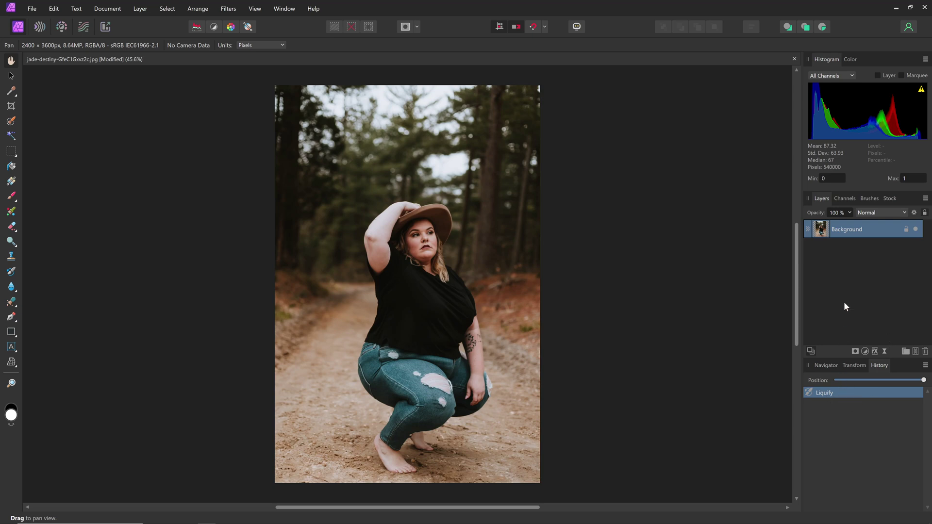
pyautogui.moveTo(916, 381)
pyautogui.mouseDown()
pyautogui.moveTo(805, 383)
pyautogui.moveTo(924, 380)
pyautogui.mouseUp()
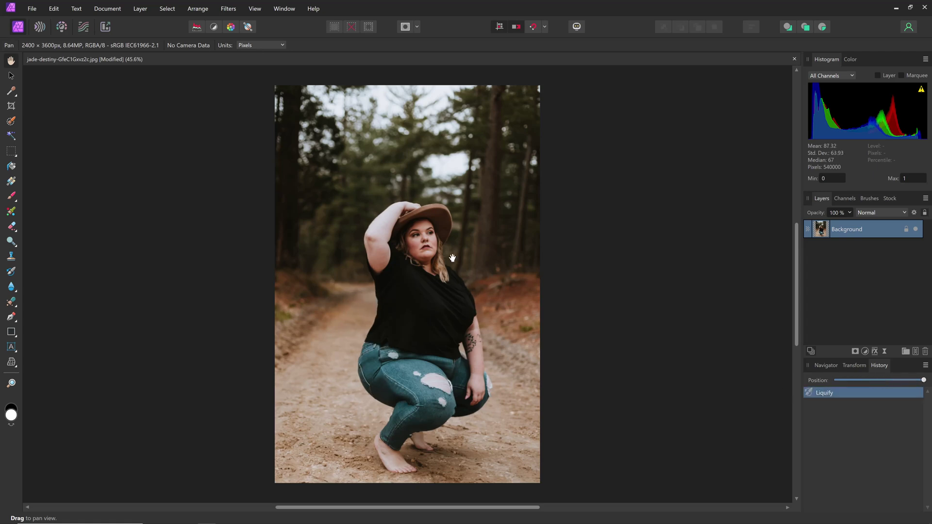